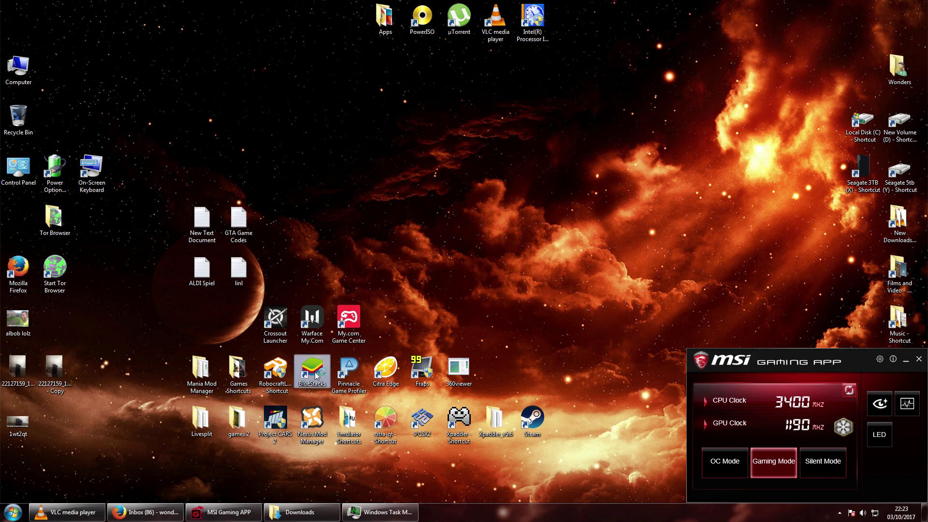
Step: Launch BlueStacks 3 and switch between Help Center and My Apps while the engine starts
{"action": "double_click", "coordinate": [317, 379]}
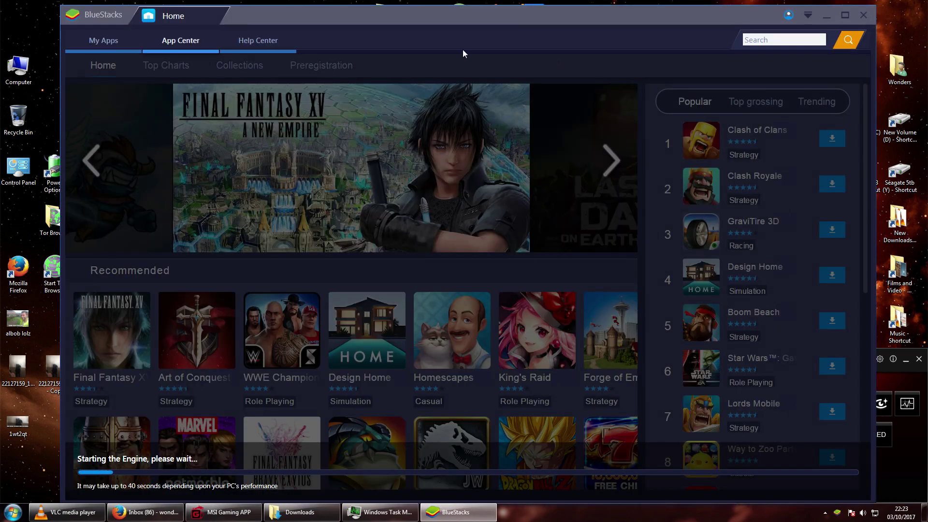
{"action": "left_click", "coordinate": [247, 43]}
{"action": "left_click", "coordinate": [104, 40]}
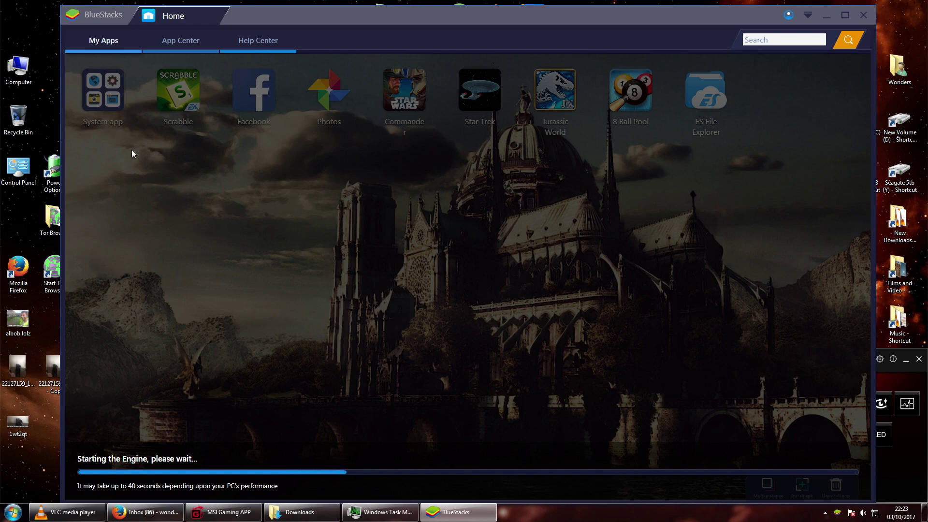
{"action": "left_click", "coordinate": [249, 43]}
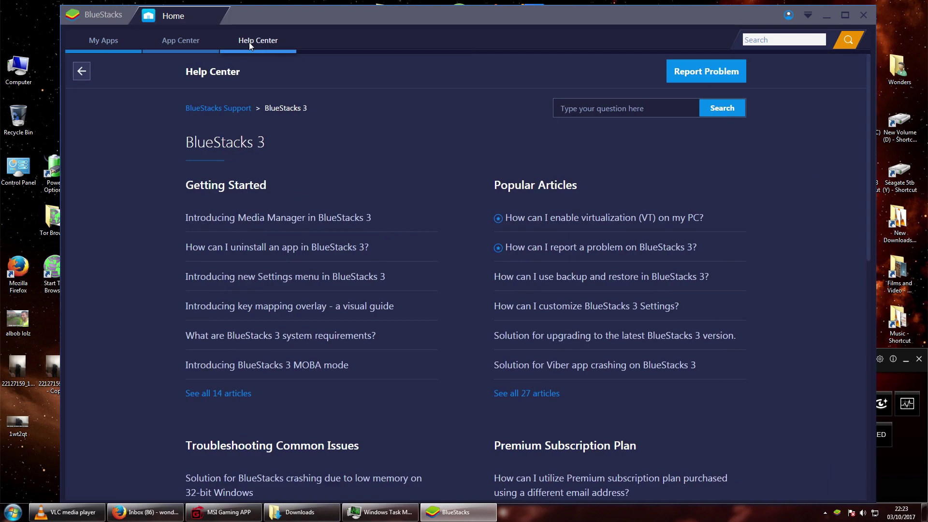
{"action": "left_click", "coordinate": [103, 41]}
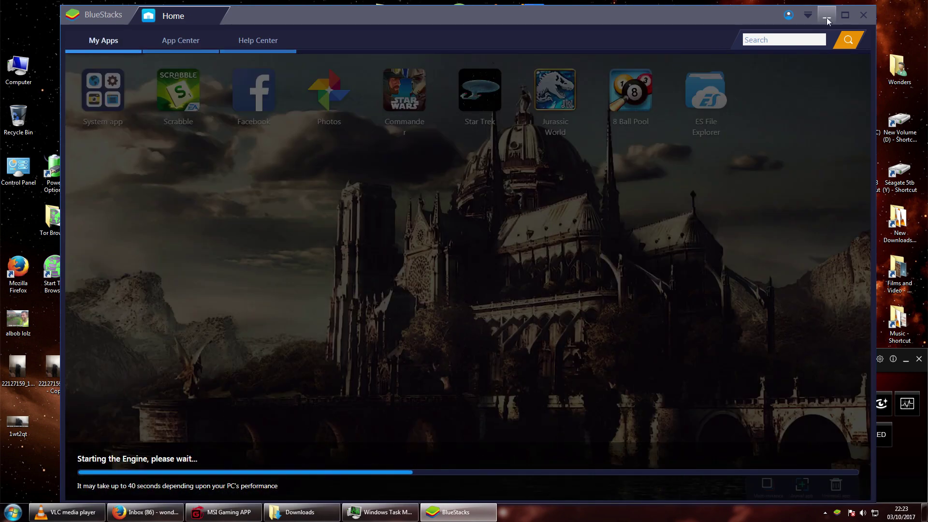
Step: Minimize and restore BlueStacks, then open the System app folder once the engine is ready
{"action": "left_click", "coordinate": [828, 18]}
{"action": "left_click", "coordinate": [457, 513]}
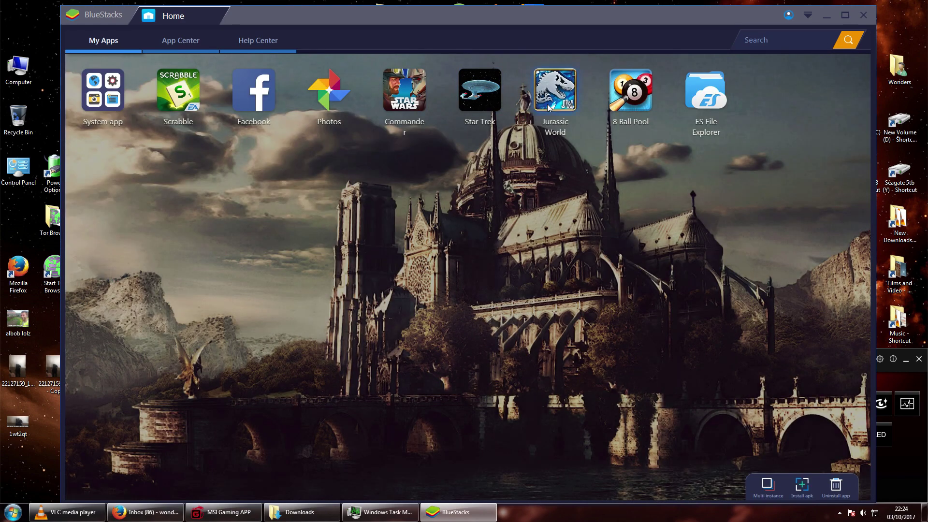
{"action": "left_click", "coordinate": [120, 101]}
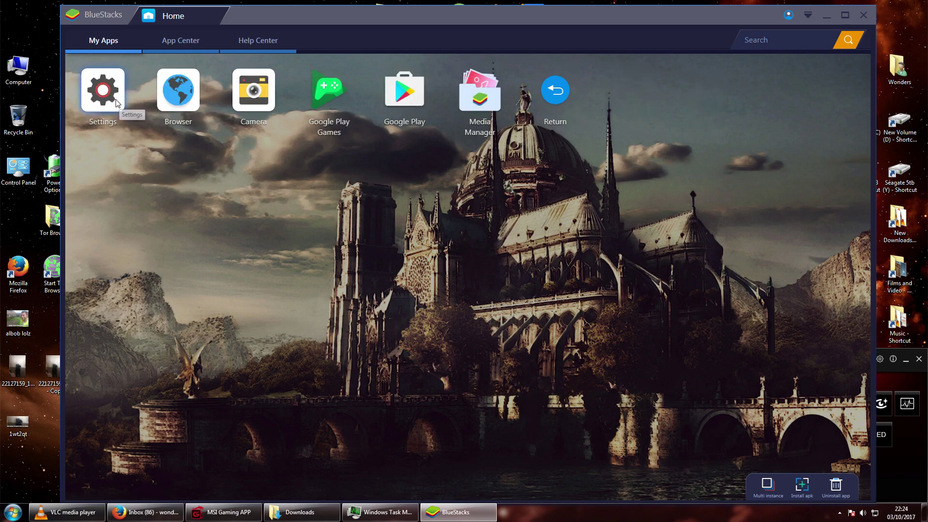
Step: Open Android Settings, close its tab, and launch Jurassic World from My Apps
{"action": "left_click", "coordinate": [102, 92]}
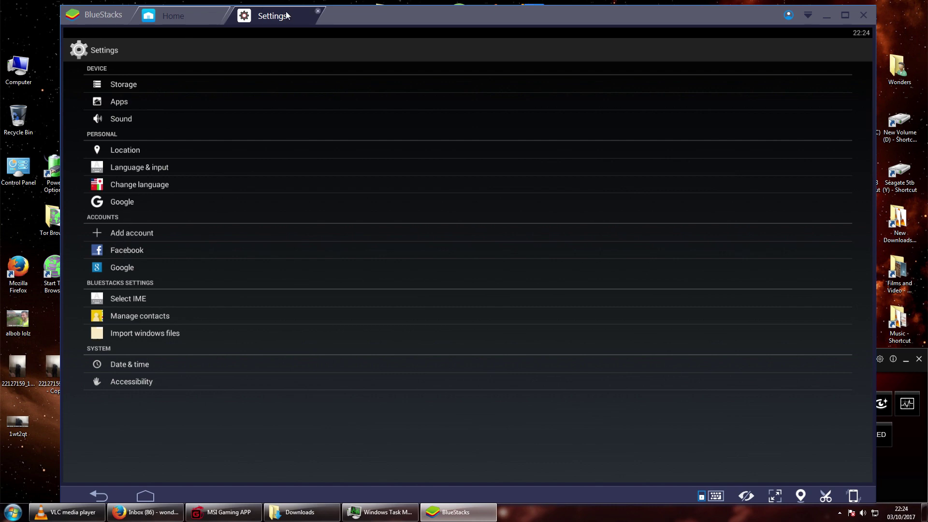
{"action": "left_click", "coordinate": [318, 11]}
{"action": "left_click", "coordinate": [558, 103]}
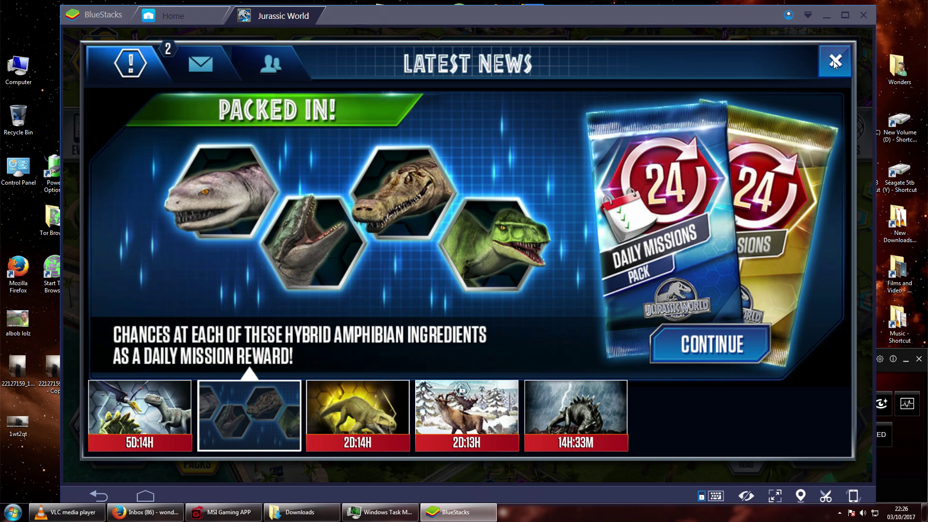
Step: Close the Jurassic World tab and exit BlueStacks 3, confirming Yes in the close prompt
{"action": "left_click", "coordinate": [198, 18]}
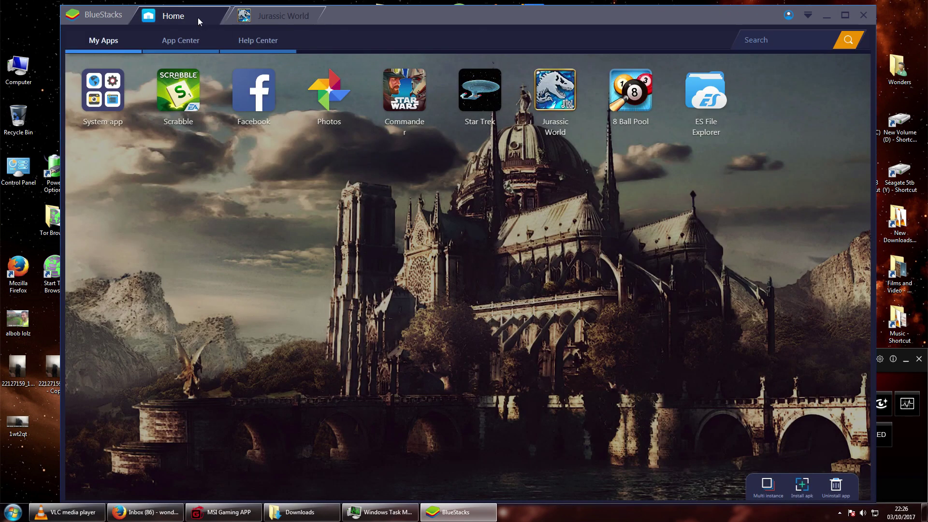
{"action": "left_click", "coordinate": [270, 18]}
{"action": "left_click", "coordinate": [184, 18]}
{"action": "left_click", "coordinate": [300, 19]}
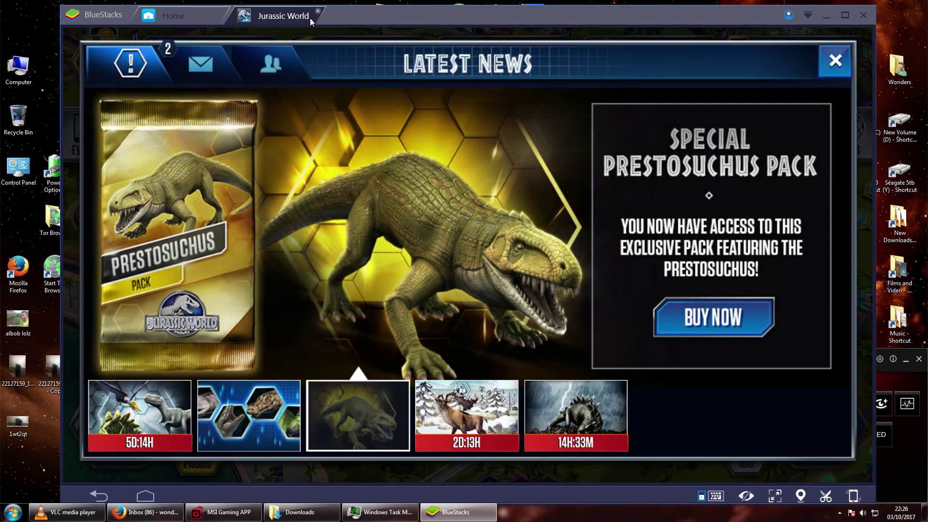
{"action": "left_click", "coordinate": [320, 17]}
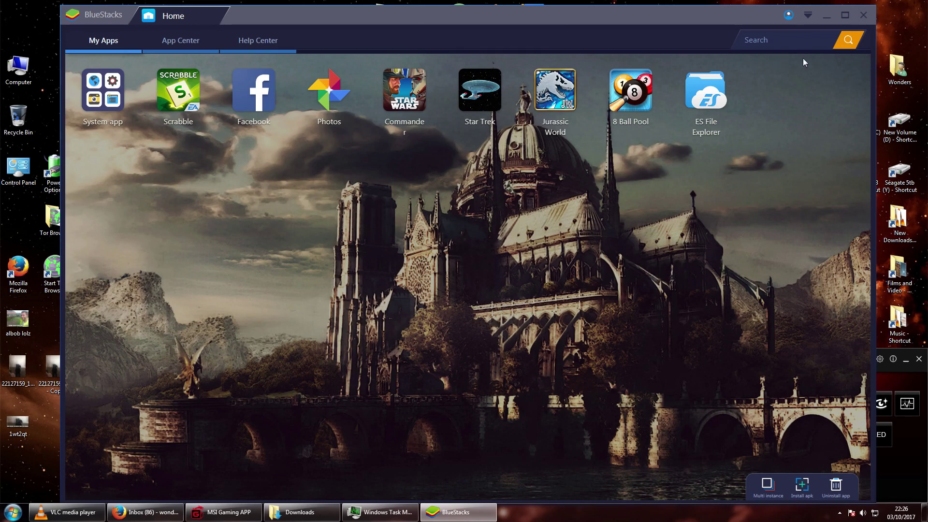
{"action": "left_click", "coordinate": [861, 19]}
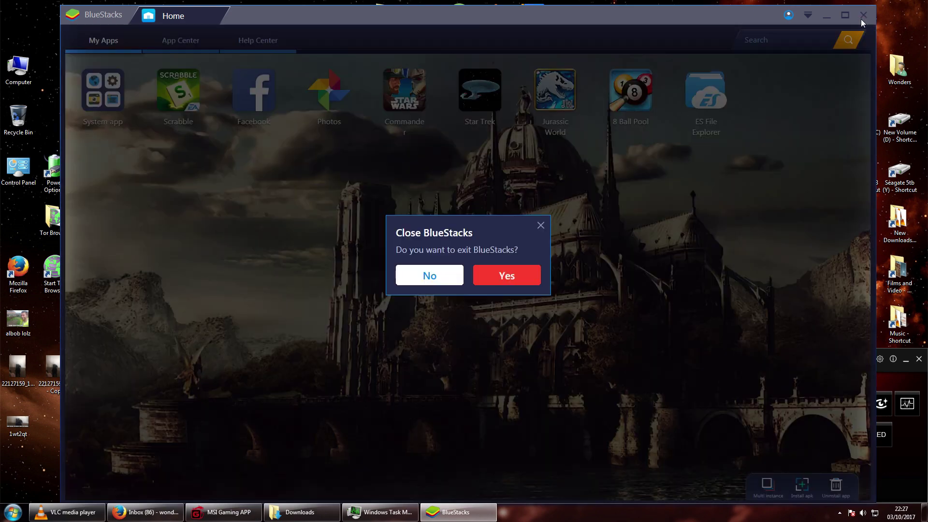
{"action": "left_click", "coordinate": [497, 274]}
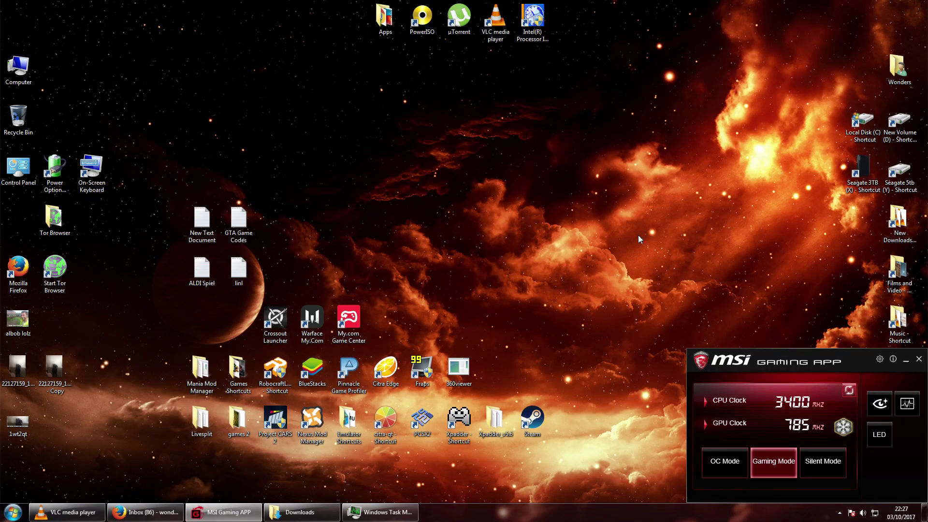
Step: Open Local Disk (C), move the Explorer window left, and open the ProgramData folder
{"action": "double_click", "coordinate": [860, 138]}
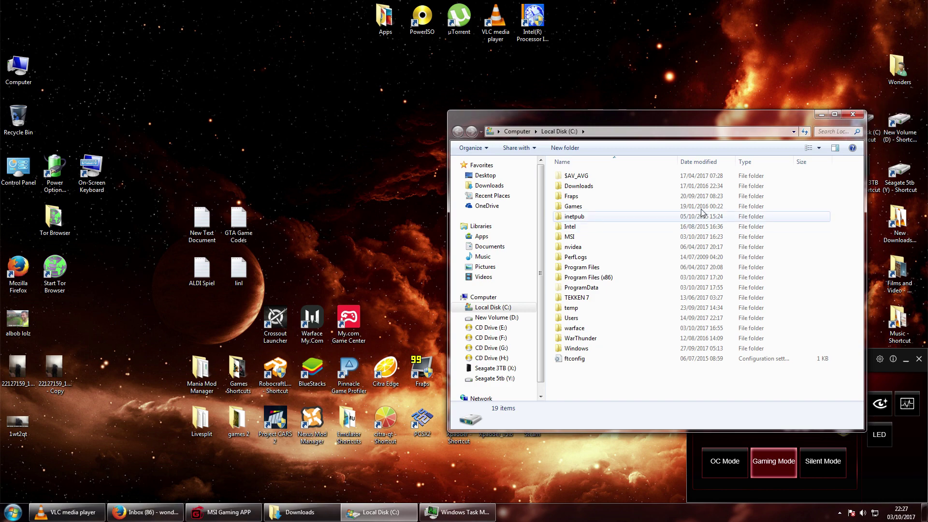
{"action": "left_click_drag", "start_coordinate": [742, 121], "coordinate": [589, 111]}
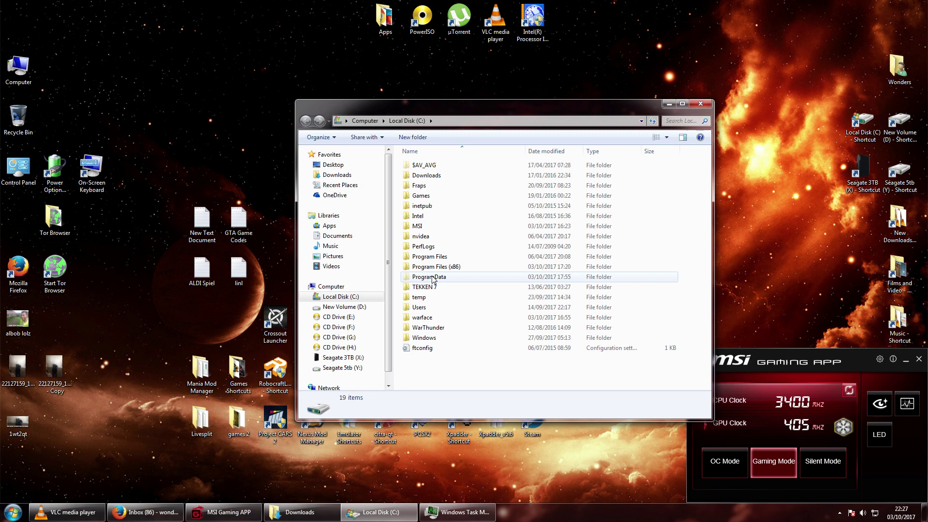
{"action": "mouse_move", "coordinate": [433, 280]}
{"action": "left_click", "coordinate": [427, 278]}
{"action": "double_click", "coordinate": [429, 280]}
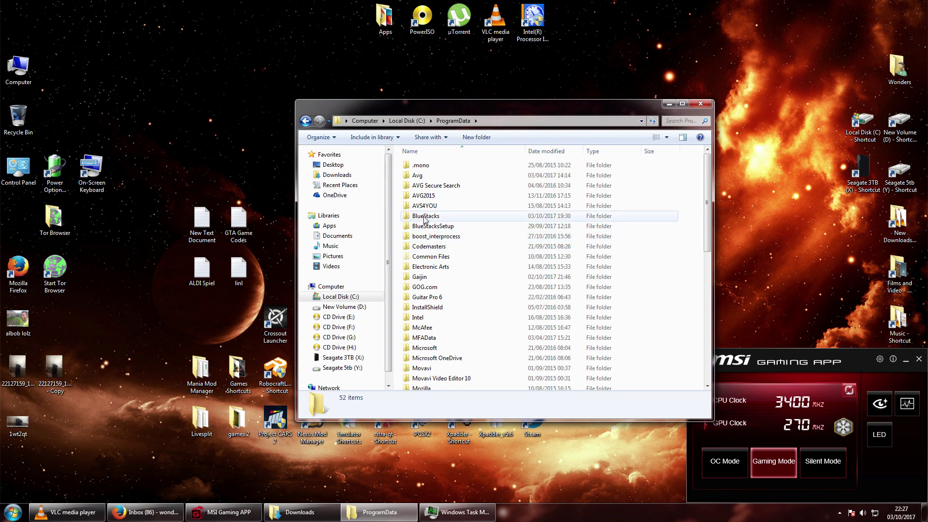
Step: Drill down through BlueStacks > Engine > UserData into the InputMapper folder
{"action": "double_click", "coordinate": [425, 218]}
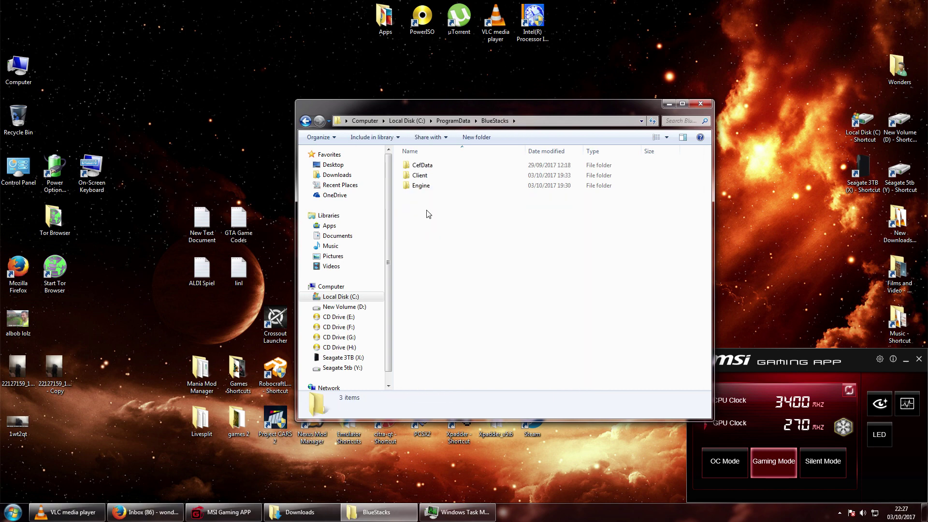
{"action": "double_click", "coordinate": [429, 186]}
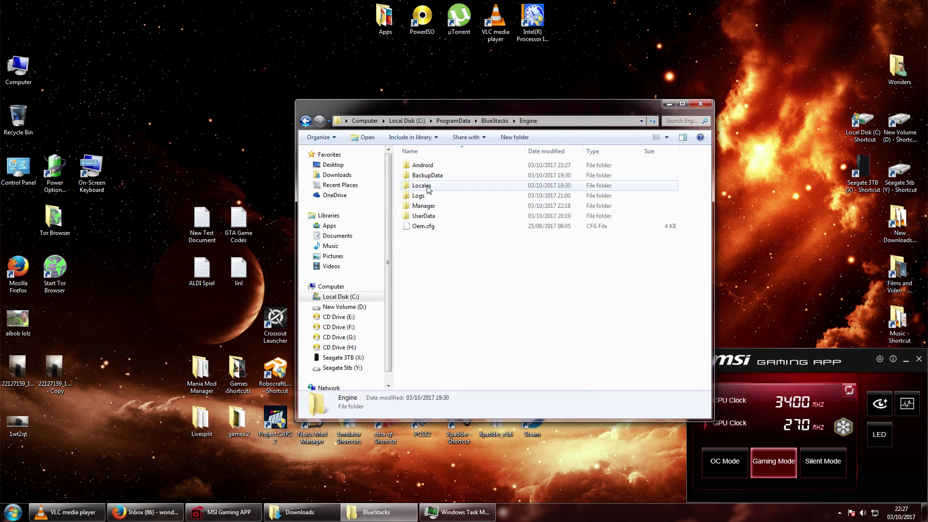
{"action": "double_click", "coordinate": [422, 217]}
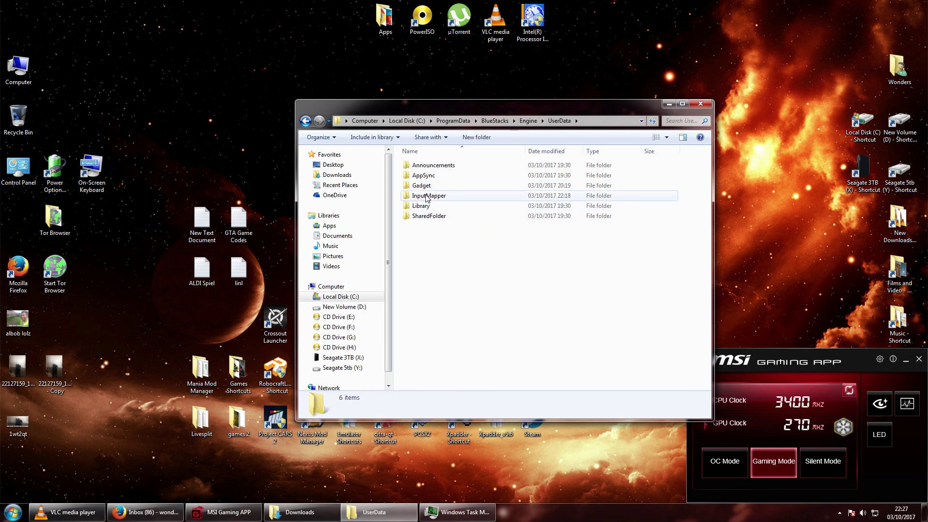
{"action": "double_click", "coordinate": [427, 197]}
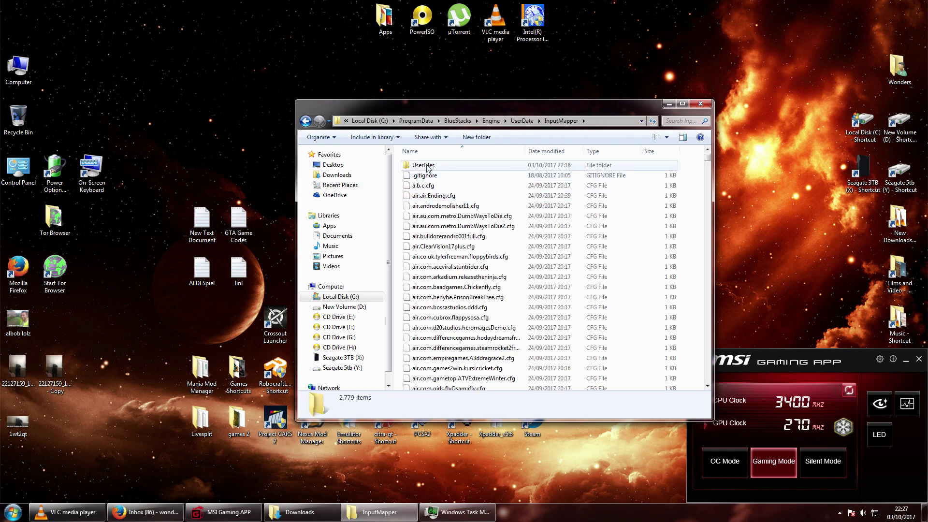
Step: Select all 2,779 InputMapper files with Ctrl+A and delete them, confirming Yes
{"action": "mouse_move", "coordinate": [707, 162]}
{"action": "left_mouse_down"}
{"action": "mouse_move", "coordinate": [709, 383]}
{"action": "mouse_move", "coordinate": [712, 158]}
{"action": "left_mouse_up"}
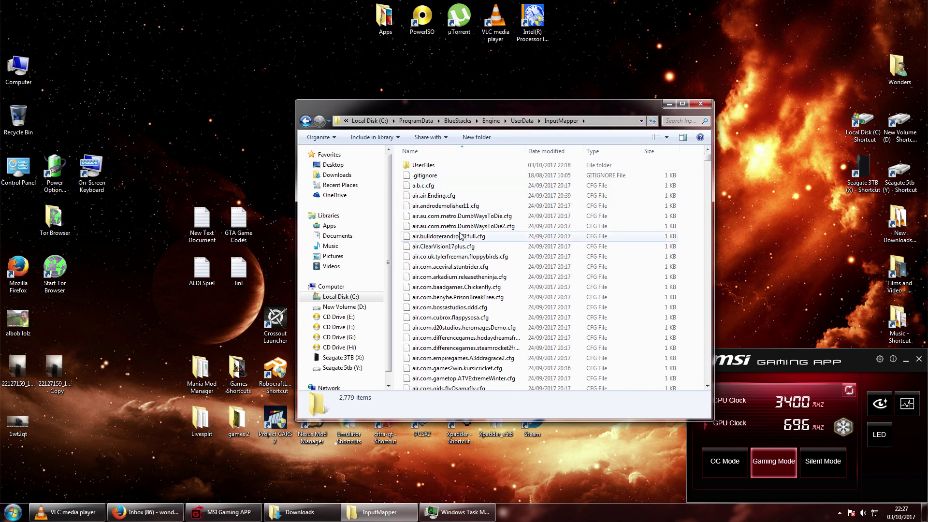
{"action": "left_click", "coordinate": [459, 269]}
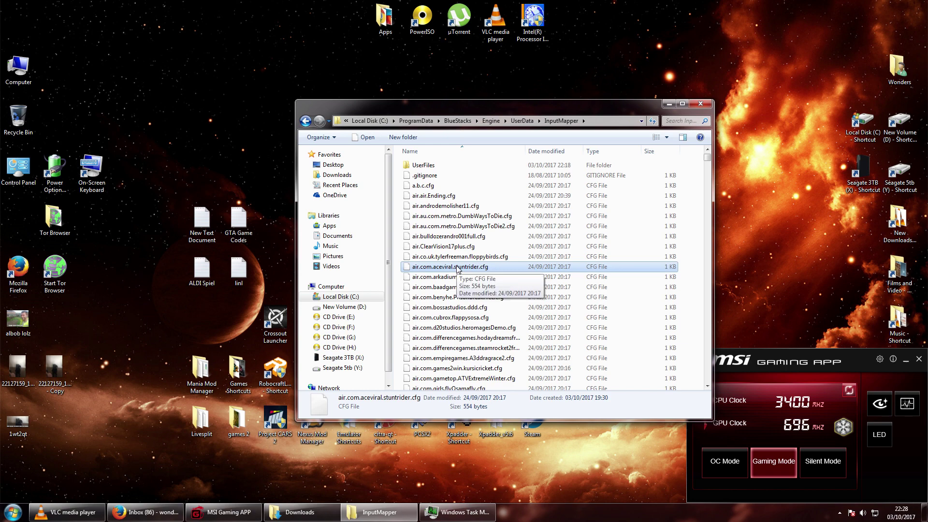
{"action": "key", "text": "alt"}
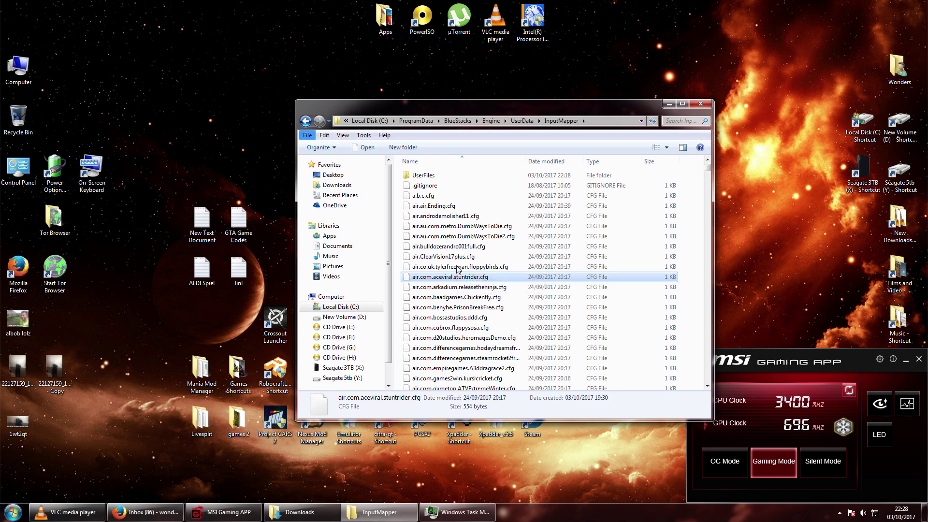
{"action": "key", "text": "alt"}
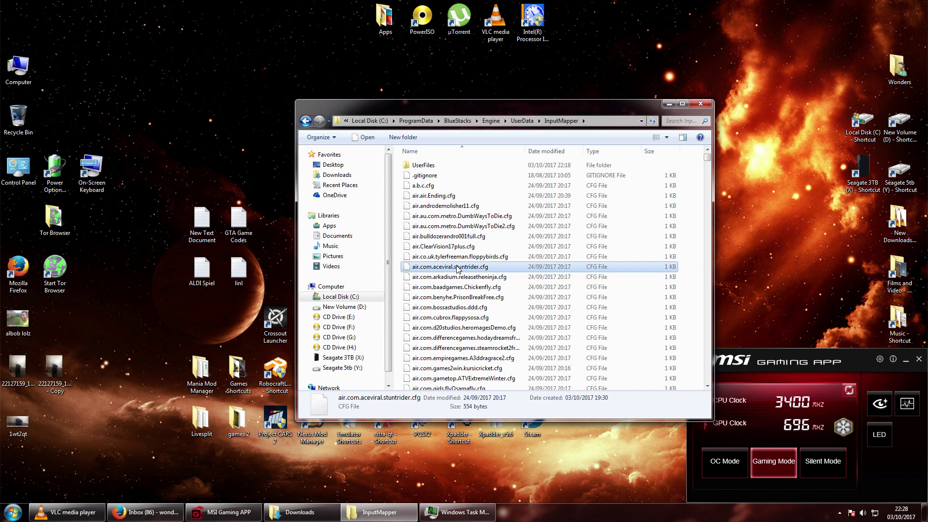
{"action": "key", "text": "ctrl+a"}
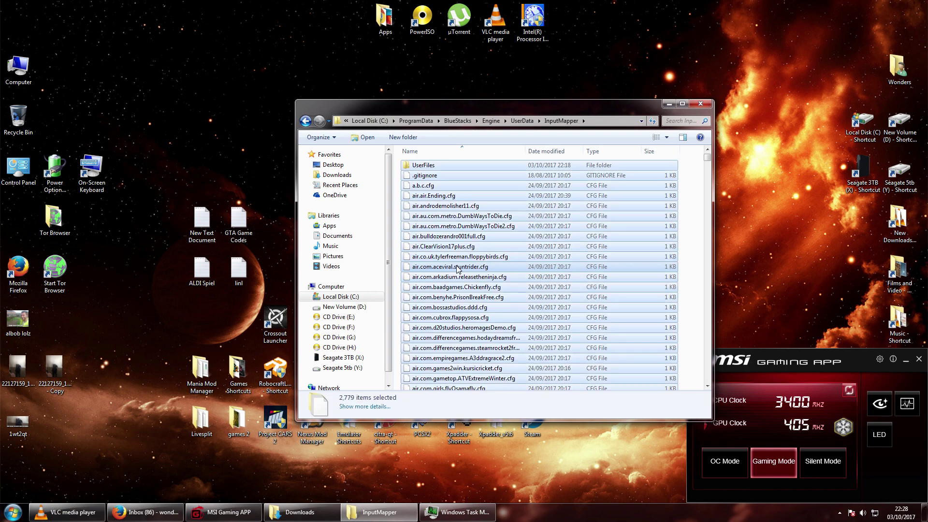
{"action": "right_click", "coordinate": [478, 236]}
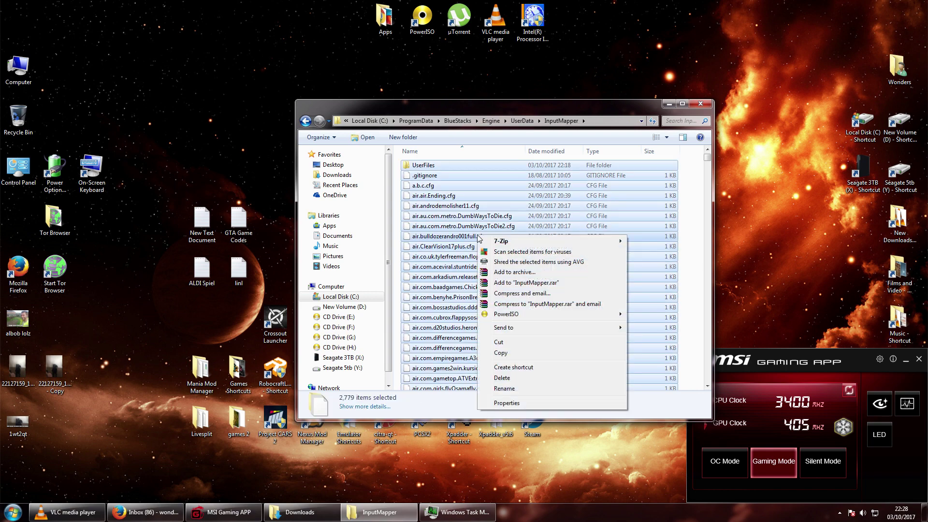
{"action": "left_click", "coordinate": [503, 377]}
{"action": "left_click", "coordinate": [502, 266]}
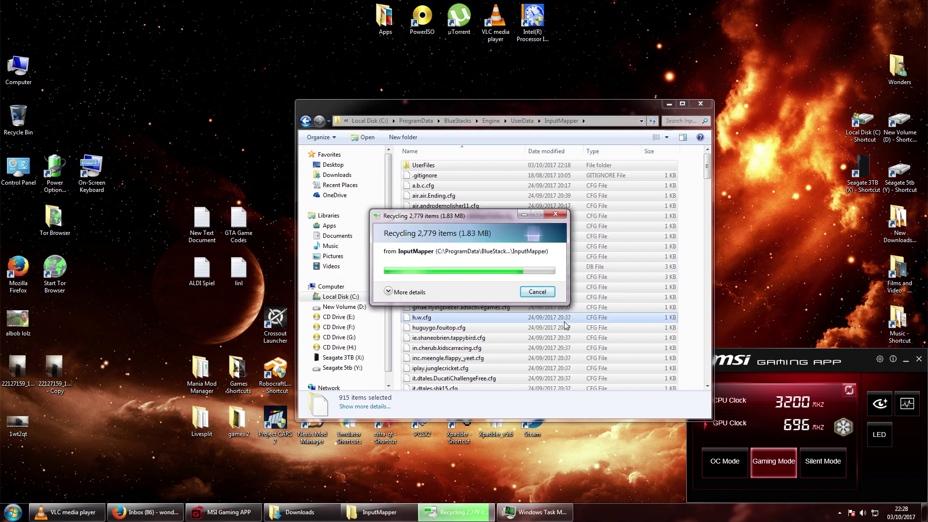
Step: Minimize the Explorer window and relaunch BlueStacks from its desktop shortcut
{"action": "left_click", "coordinate": [674, 105]}
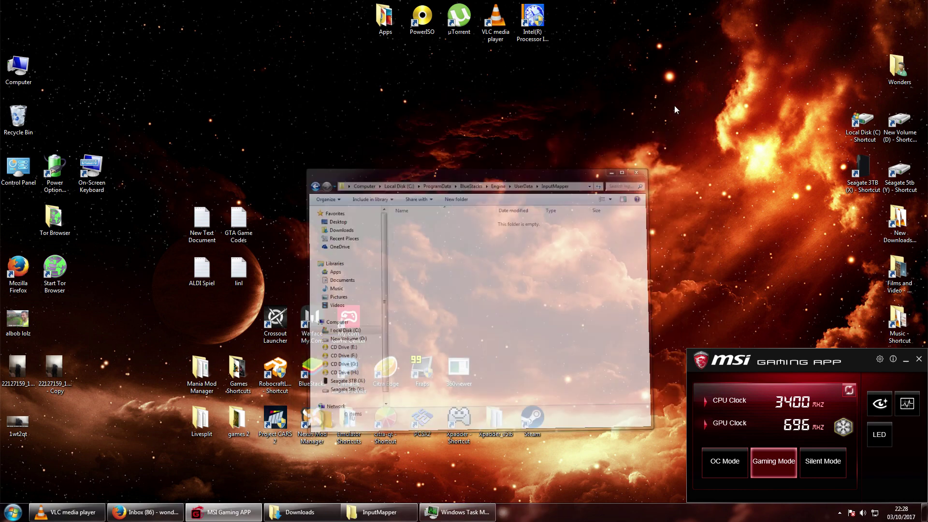
{"action": "left_click", "coordinate": [325, 381]}
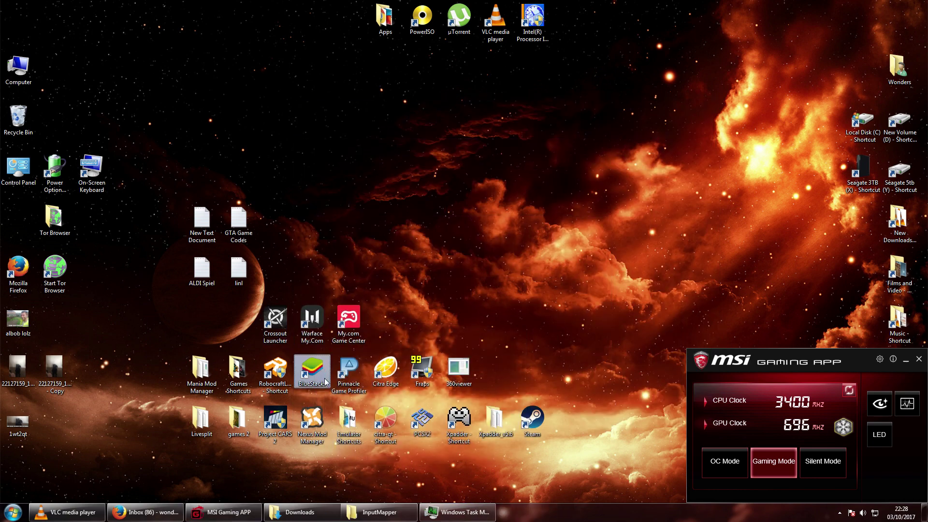
{"action": "double_click", "coordinate": [326, 382]}
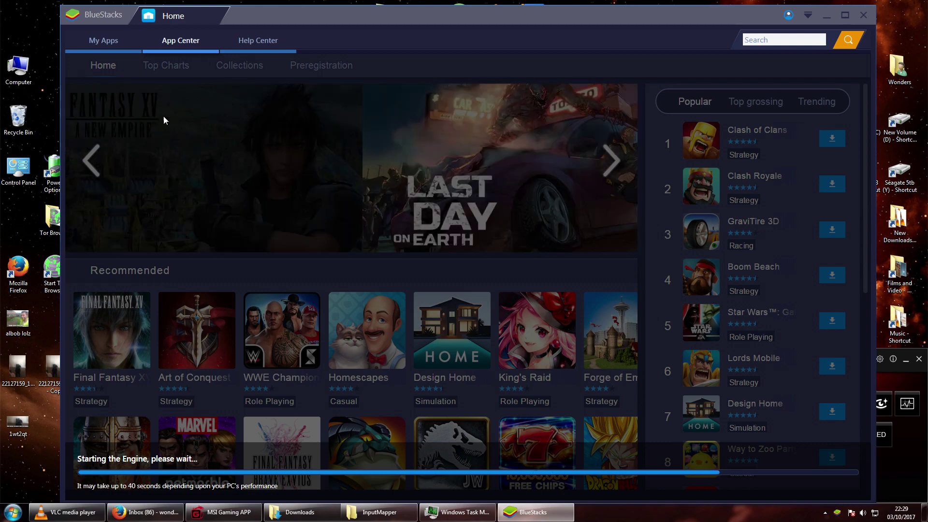
Step: From My Apps, open the System app folder and launch Android Settings
{"action": "left_click", "coordinate": [104, 40]}
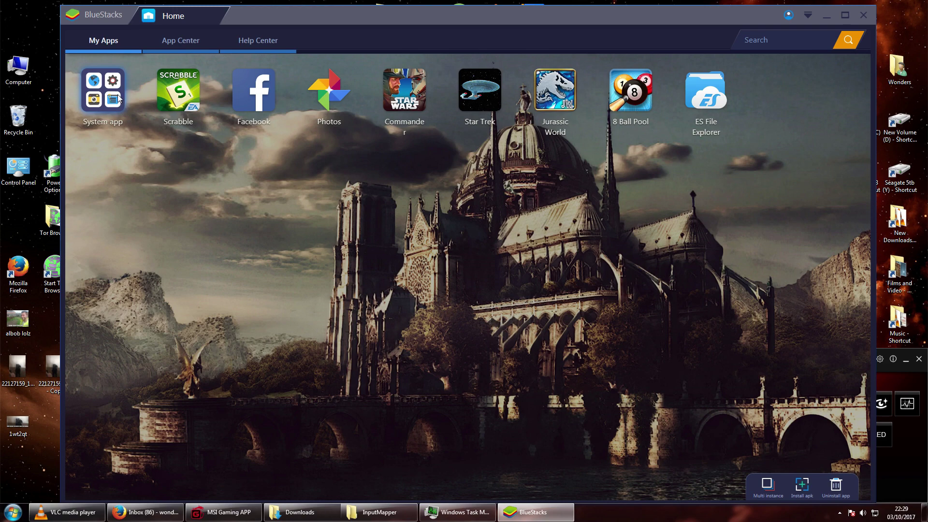
{"action": "left_click", "coordinate": [120, 99]}
{"action": "left_click", "coordinate": [121, 103]}
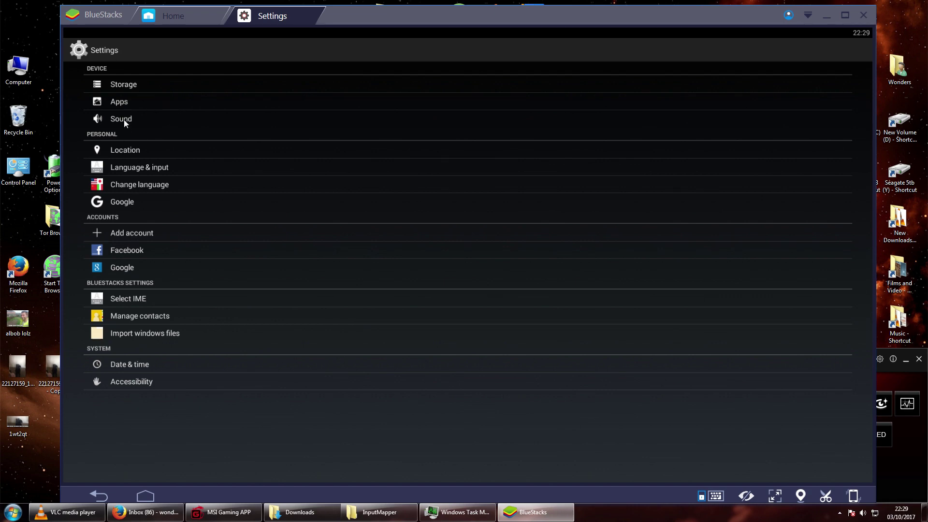
Step: View the Storage settings, go back, then open the Google settings page
{"action": "left_click", "coordinate": [125, 87]}
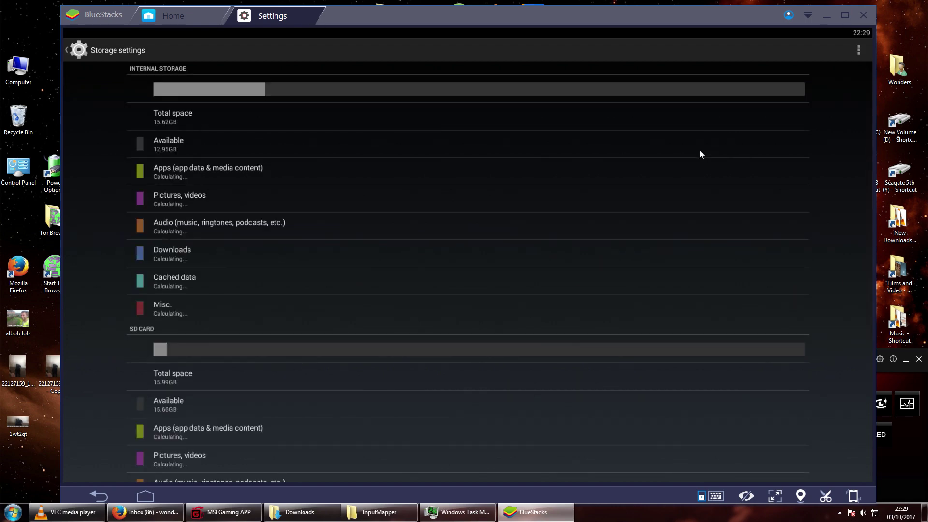
{"action": "left_click", "coordinate": [69, 48]}
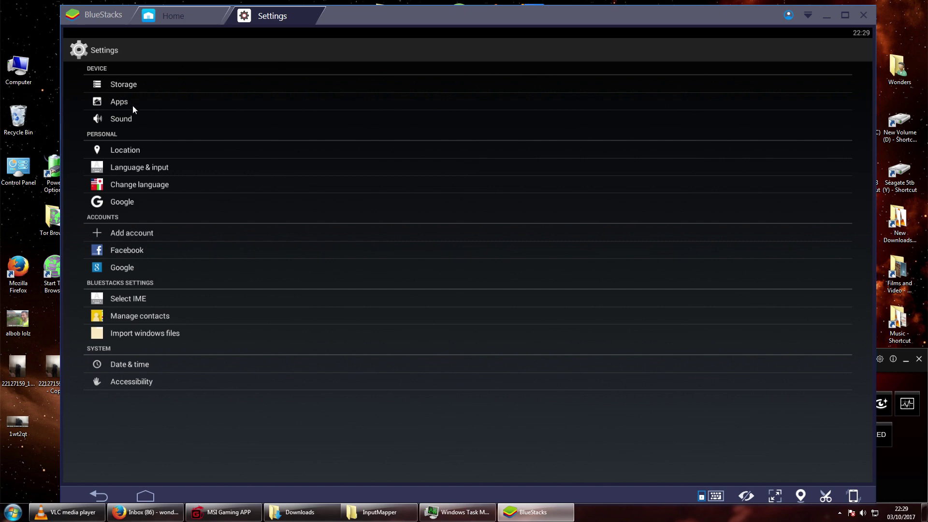
{"action": "left_click", "coordinate": [123, 201]}
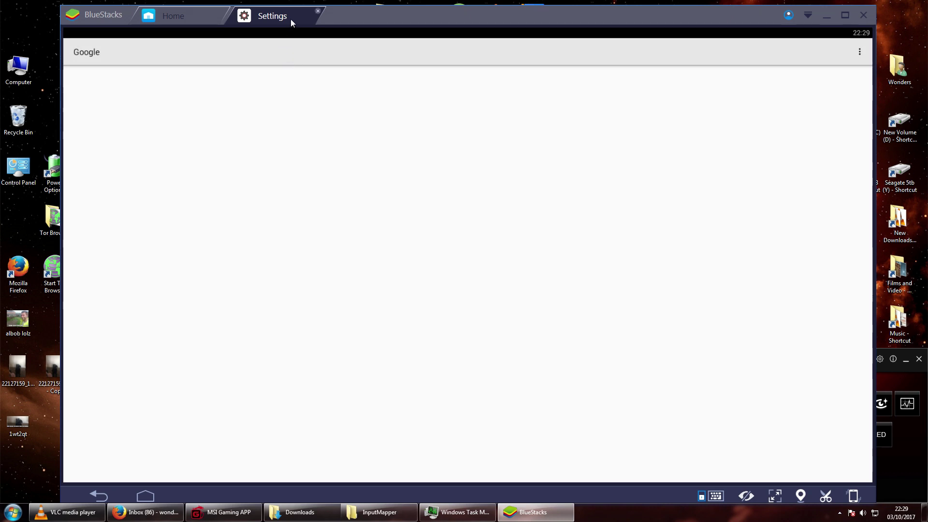
Step: Close the Settings tab, then reopen Android Settings from the System app folder
{"action": "left_click", "coordinate": [317, 12]}
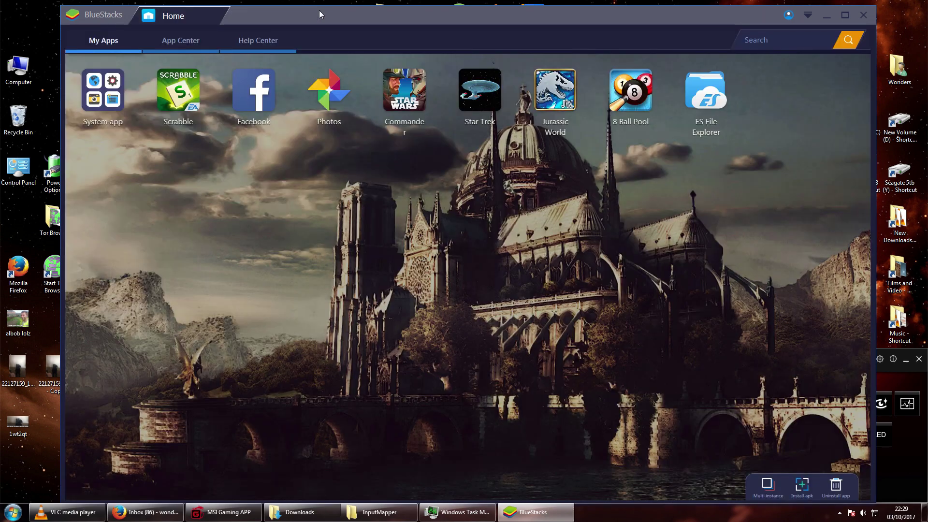
{"action": "left_click", "coordinate": [96, 109]}
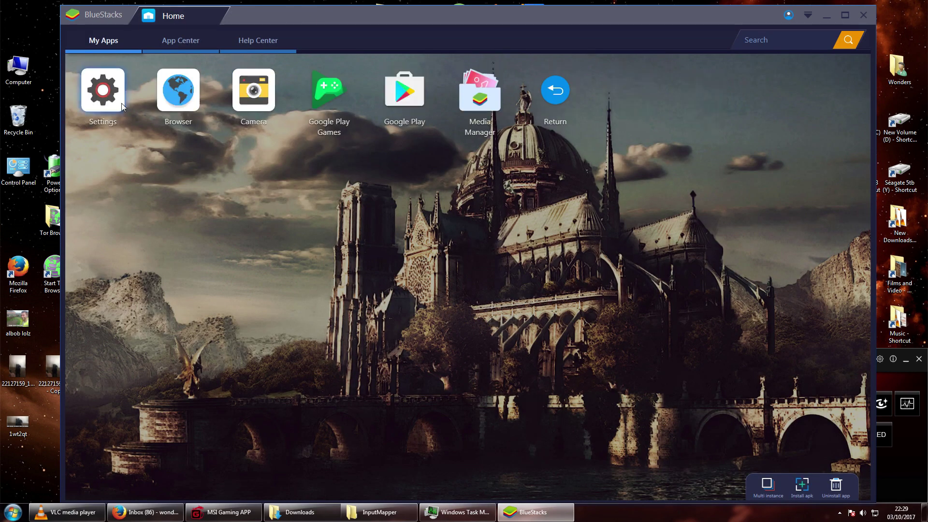
{"action": "left_click", "coordinate": [121, 107]}
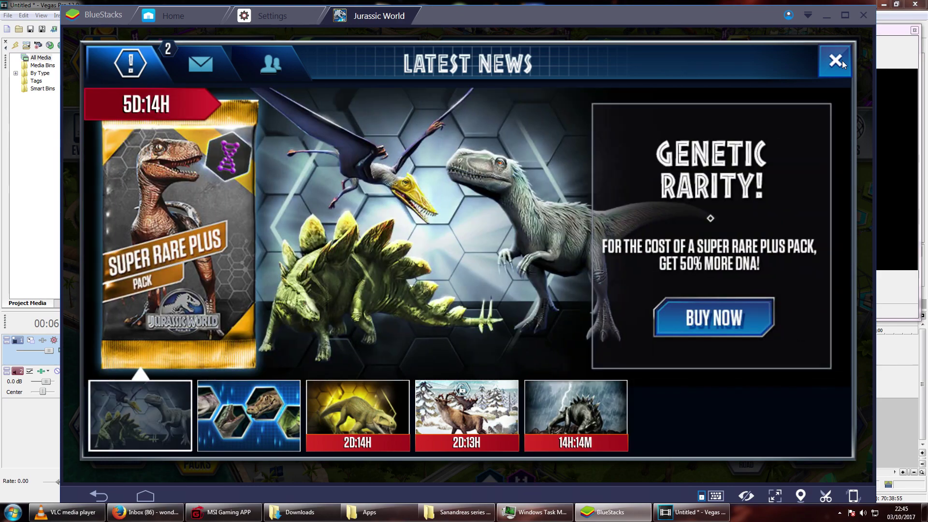
Step: Dismiss the news and collect coins from Apatosaurus, Unaysaurus, Metriaphodon, Parasaura and Stegoceratops paddocks
{"action": "left_click", "coordinate": [842, 60]}
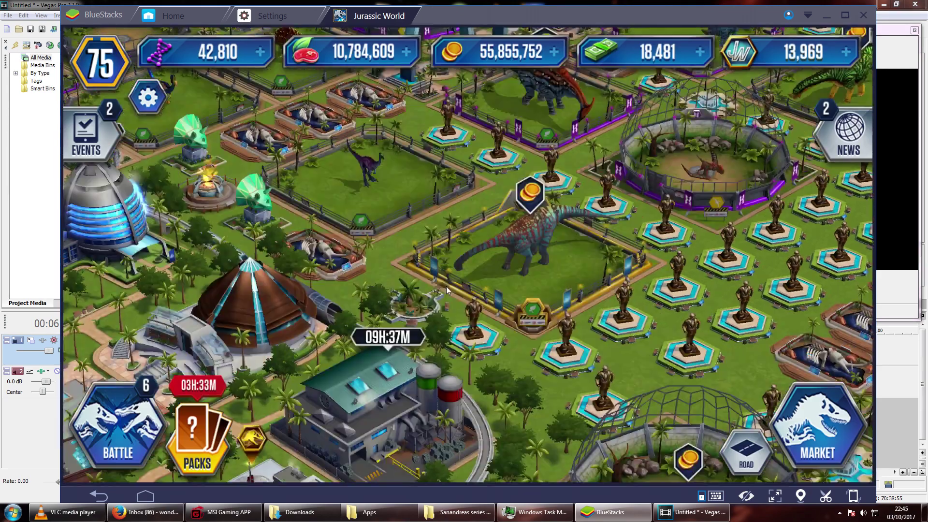
{"action": "left_click", "coordinate": [477, 269]}
{"action": "left_click", "coordinate": [377, 180]}
{"action": "left_click", "coordinate": [560, 137]}
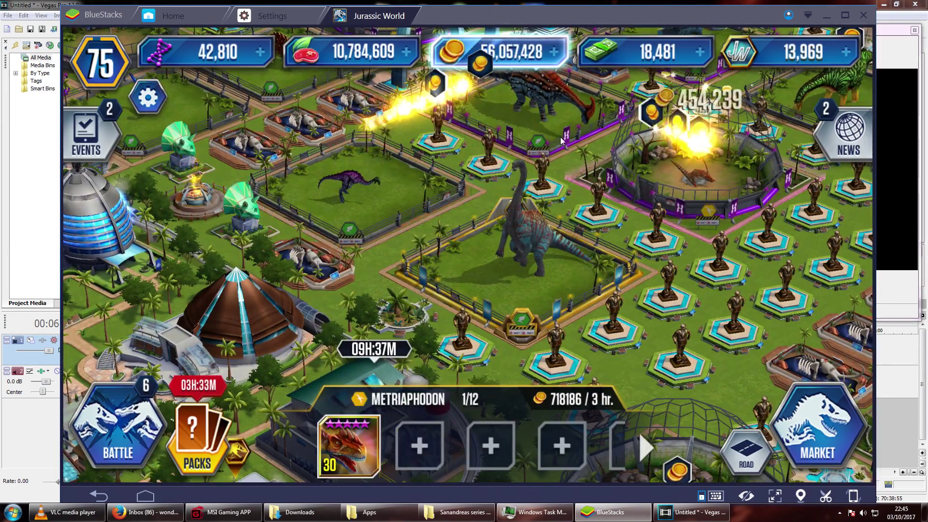
{"action": "left_click", "coordinate": [561, 137]}
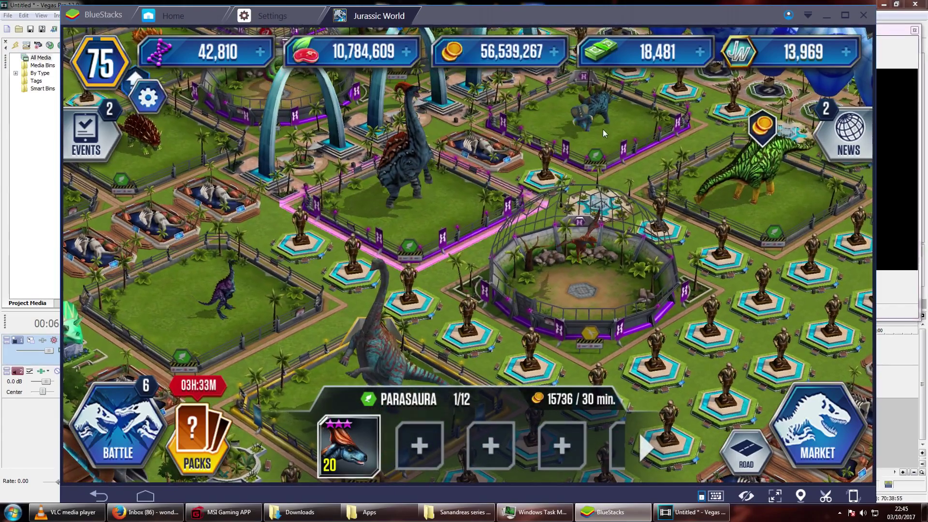
{"action": "left_click", "coordinate": [603, 129]}
Step: Pan the park and collect coins from Quetzalcoatlus, Metriaolong, Pelecanipteryx and Euoplocephalus paddocks
{"action": "left_click_drag", "start_coordinate": [532, 145], "coordinate": [725, 252]}
{"action": "left_click", "coordinate": [508, 147]}
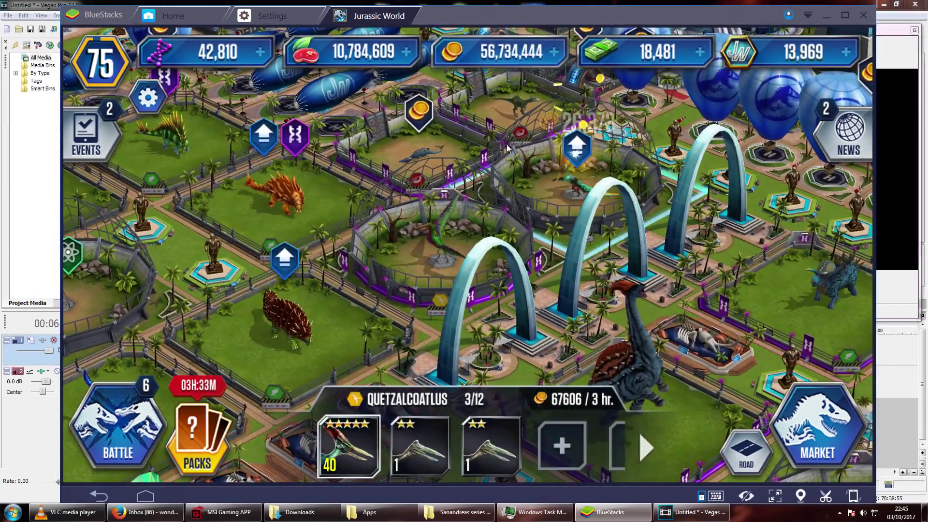
{"action": "left_click", "coordinate": [416, 140]}
{"action": "left_click", "coordinate": [442, 223]}
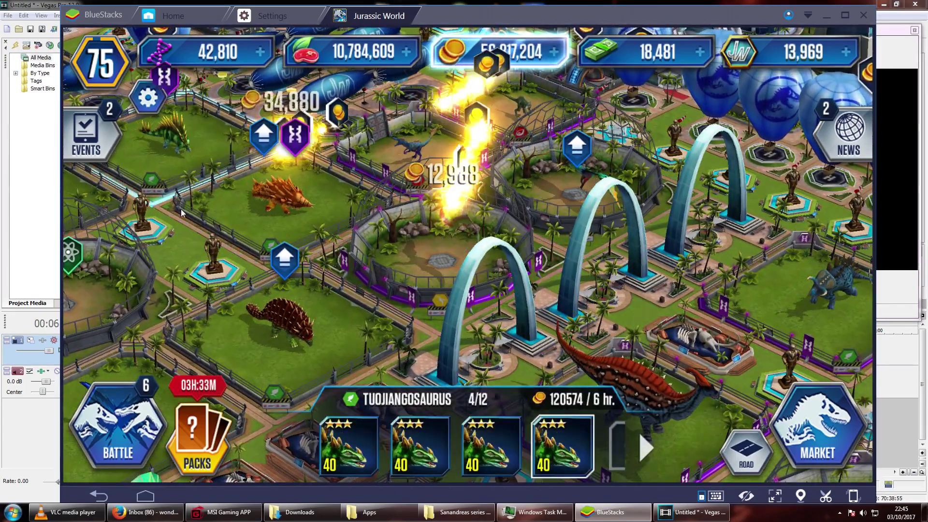
{"action": "left_click_drag", "start_coordinate": [182, 213], "coordinate": [378, 163]}
{"action": "left_click", "coordinate": [423, 315]}
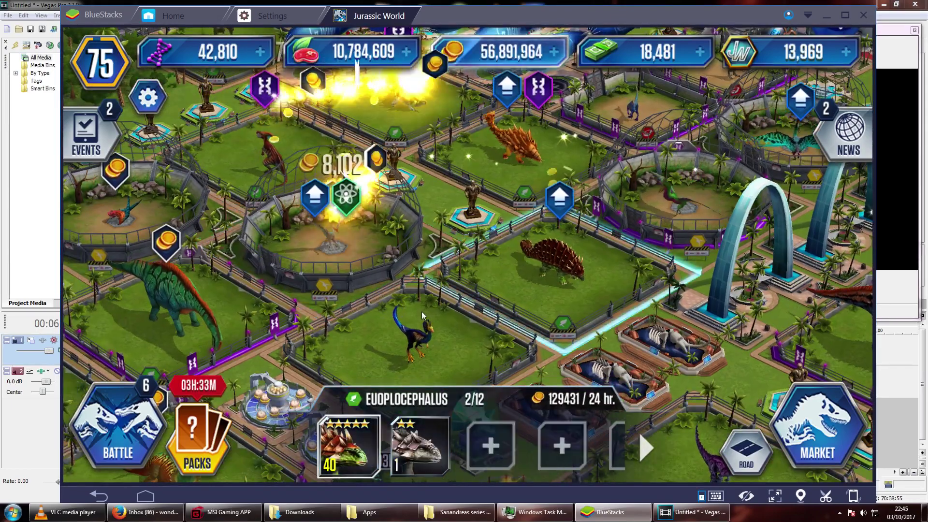
Step: Collect coins from Labyrinthodon, Dsungaripterus, Therizinosaurus, Pachyceratops and the Power Generator, reaching 57,027,664
{"action": "left_click_drag", "start_coordinate": [422, 316], "coordinate": [623, 196]}
{"action": "left_click", "coordinate": [268, 159]}
{"action": "left_click", "coordinate": [381, 175]}
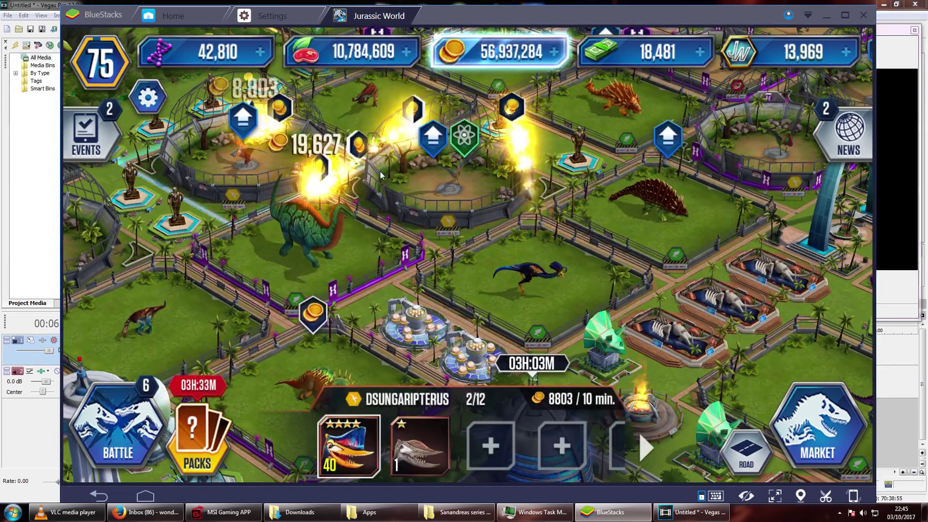
{"action": "left_click_drag", "start_coordinate": [381, 175], "coordinate": [598, 100]}
{"action": "left_click", "coordinate": [262, 145]}
{"action": "left_click", "coordinate": [559, 310]}
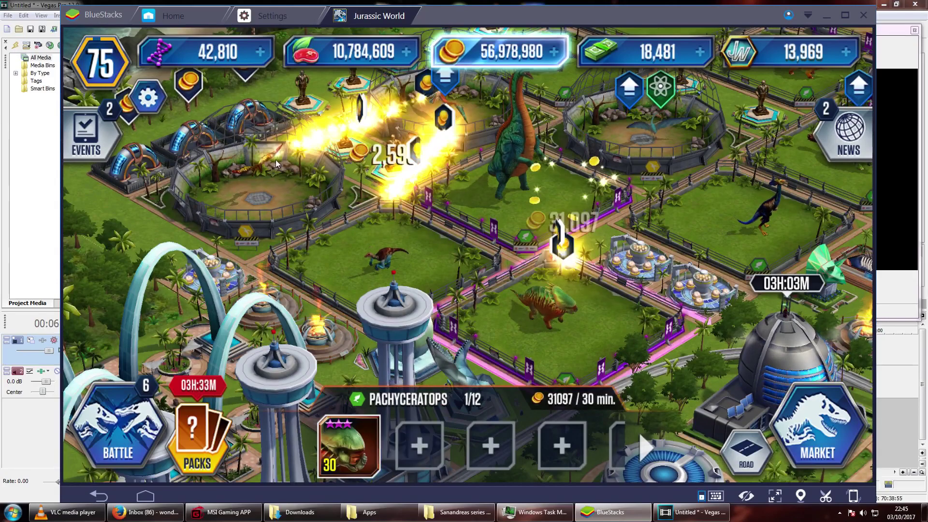
{"action": "left_click", "coordinate": [188, 82]}
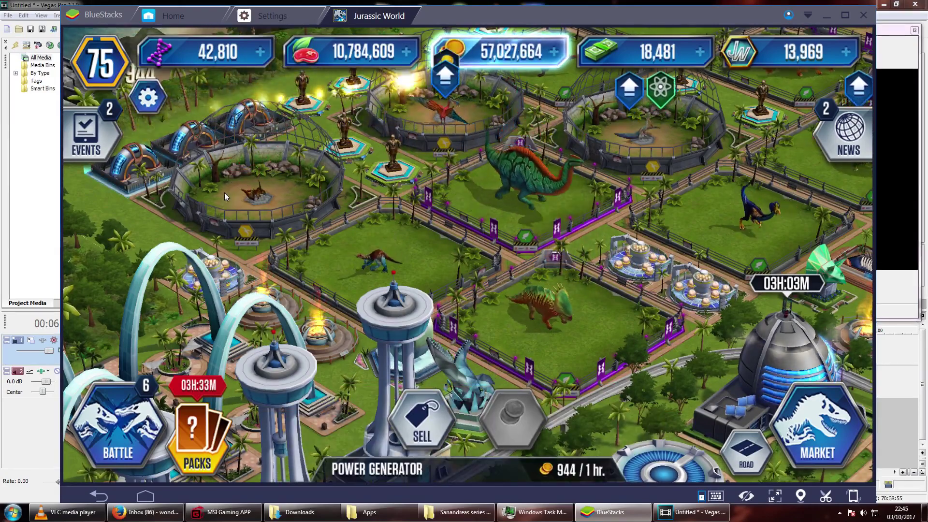